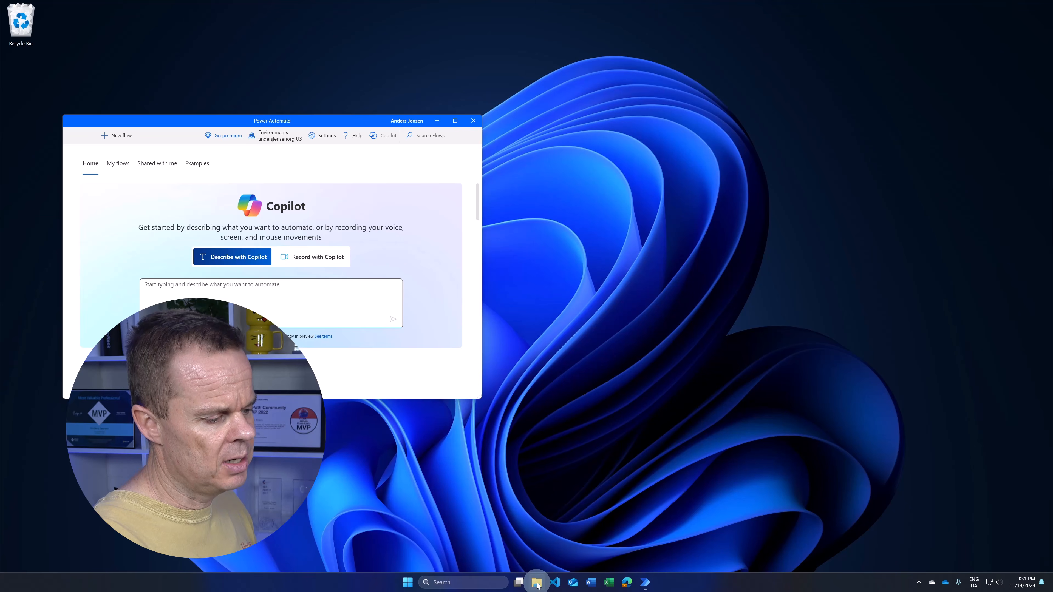
Step: Create a Word document named OnboardingTemplate.docx in the business OneDrive root folder using File Explorer
click(537, 583)
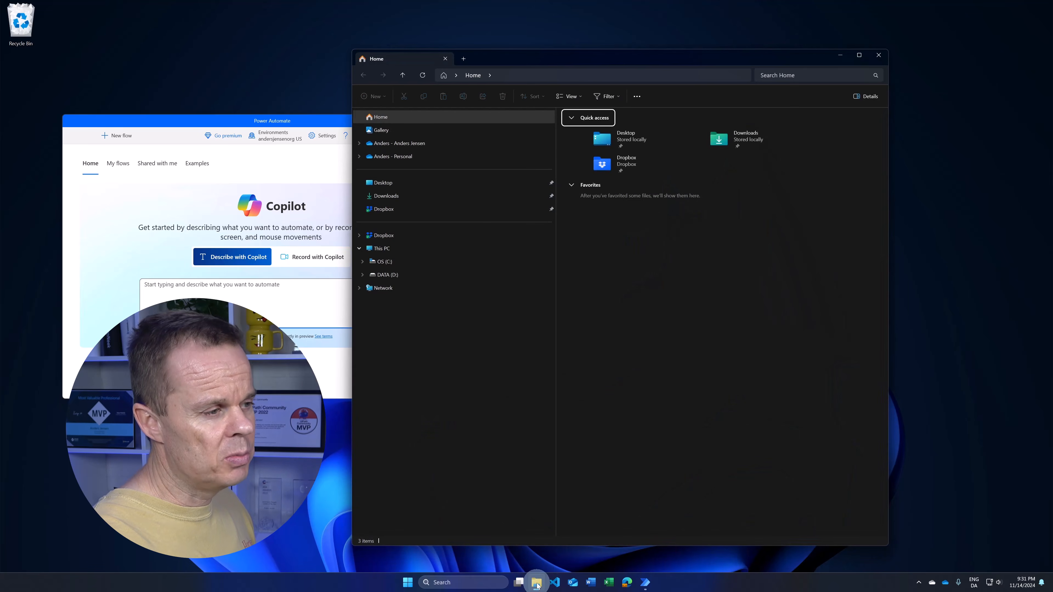
click(413, 144)
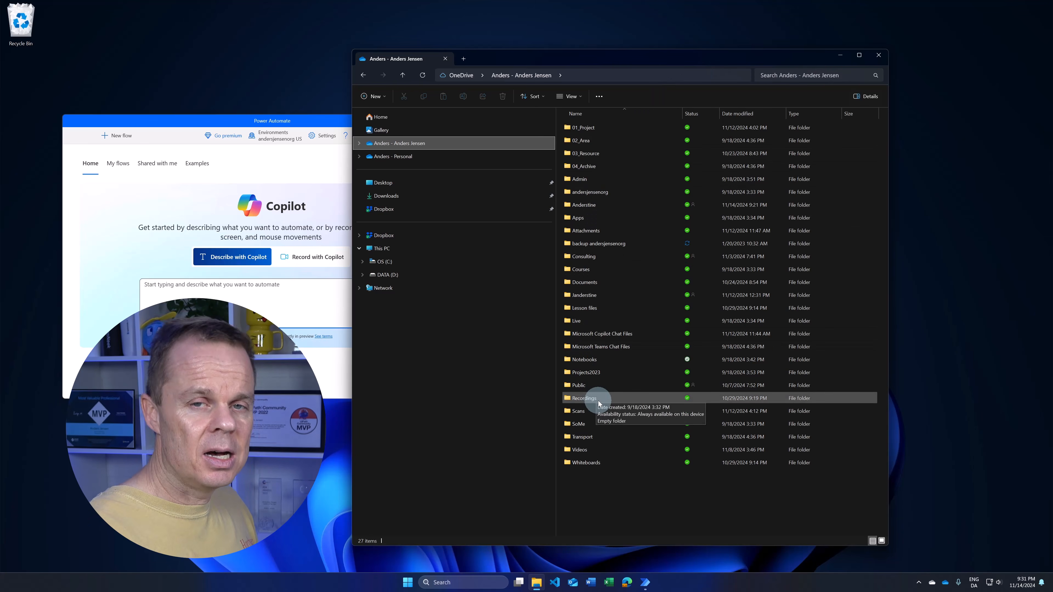
right_click(591, 493)
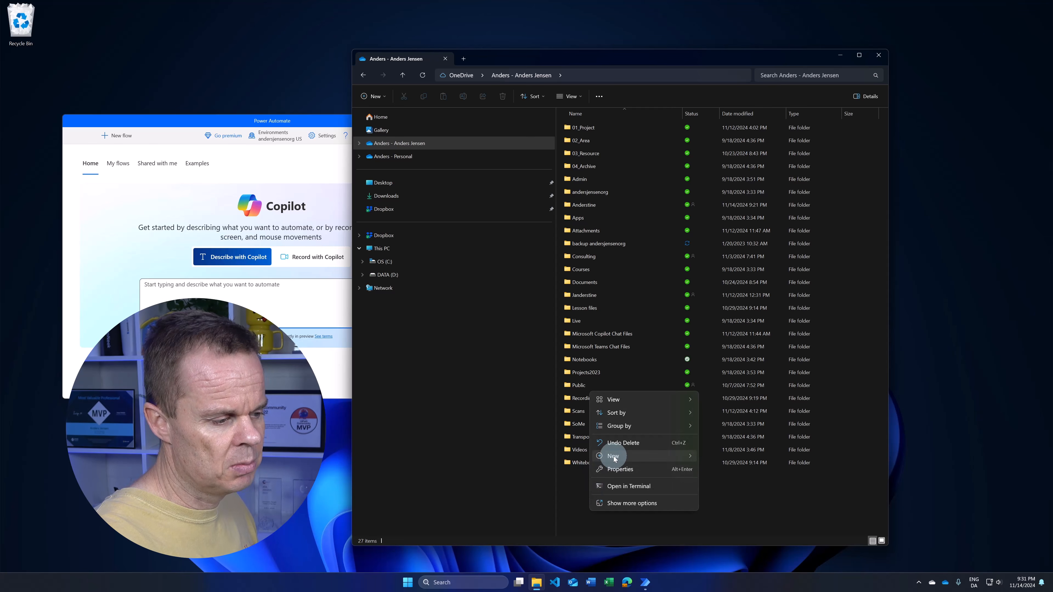
mouse_move(613, 456)
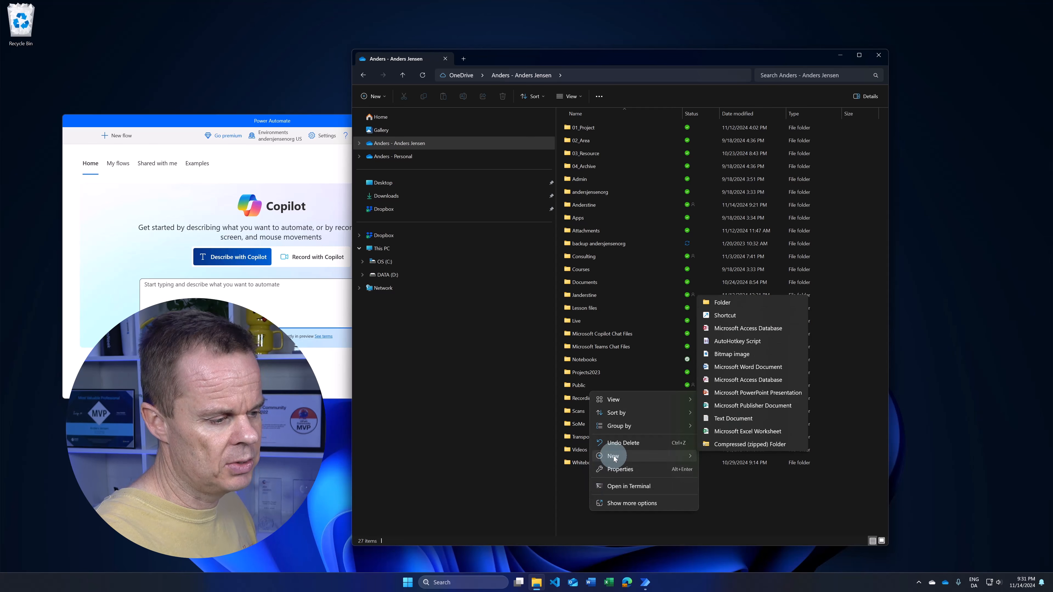
click(747, 366)
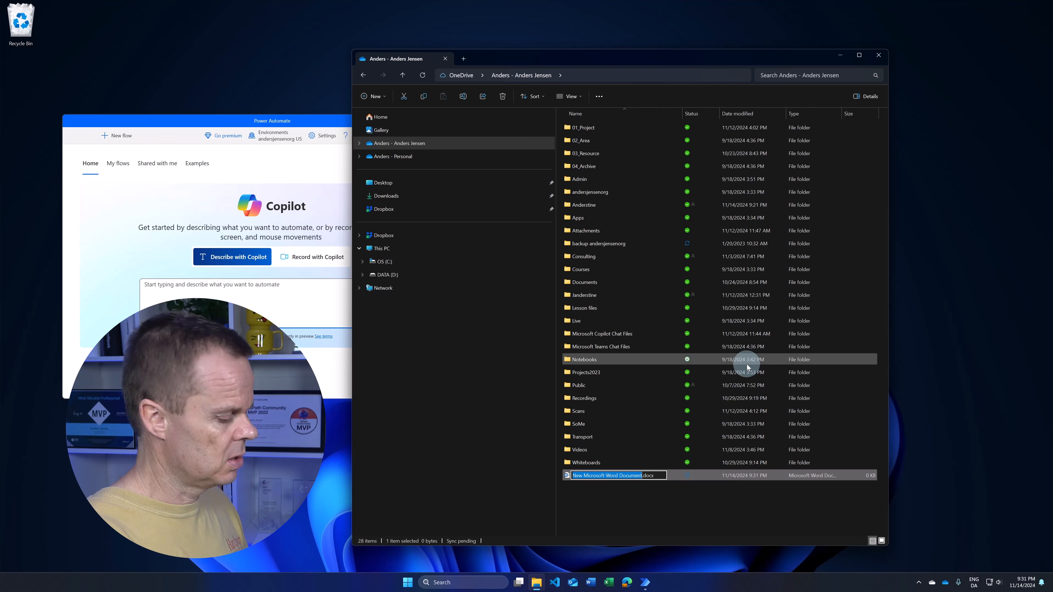
text(Onboarding)
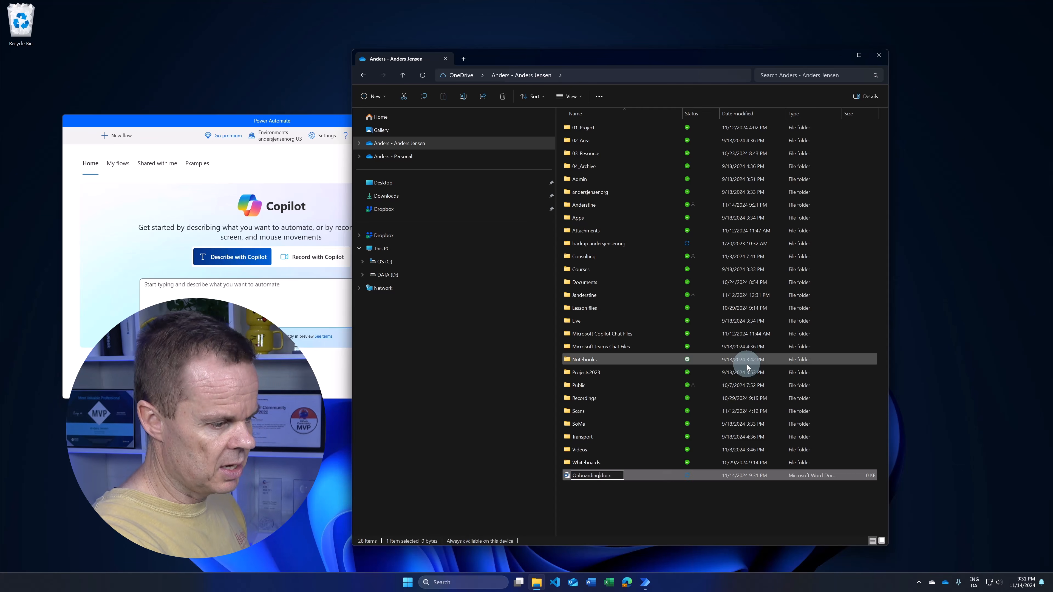
text(Template)
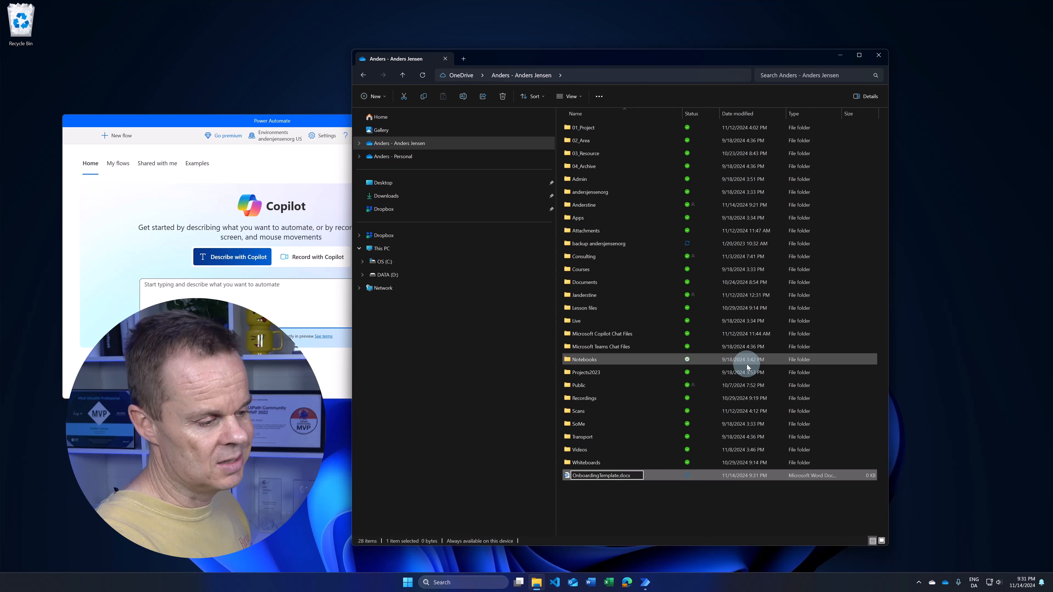
key(Return)
Step: Open OnboardingTemplate.docx in Word and enable the Developer tab in the ribbon customization options
double_click(593, 476)
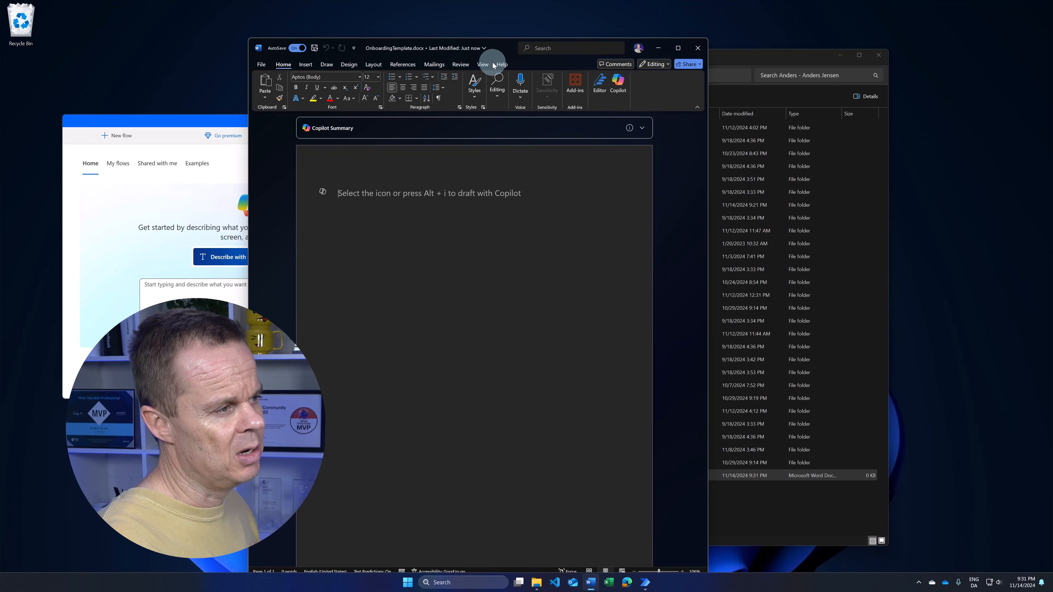
click(257, 66)
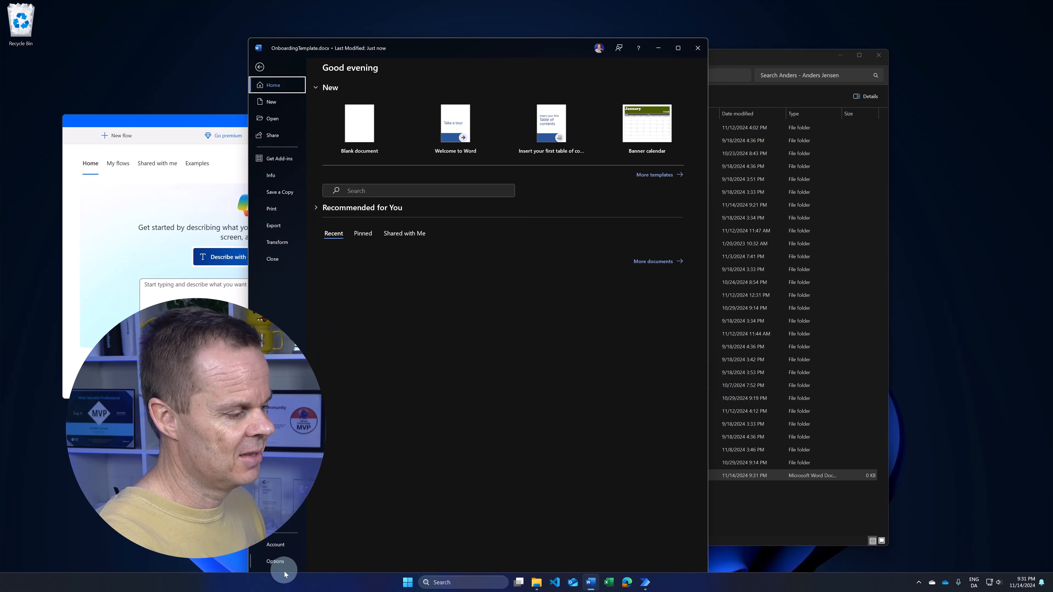
click(279, 563)
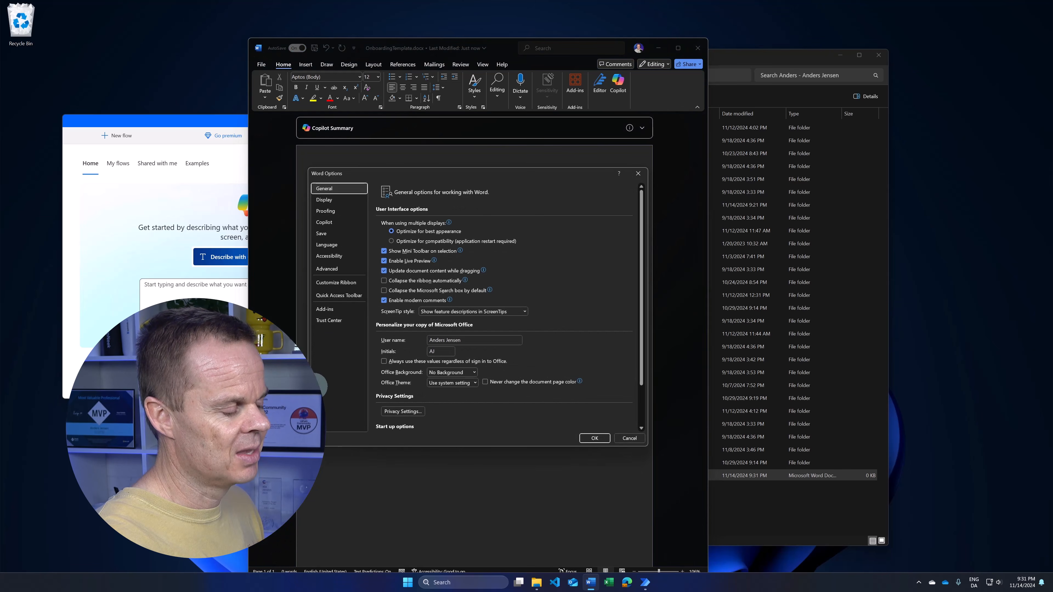
click(331, 284)
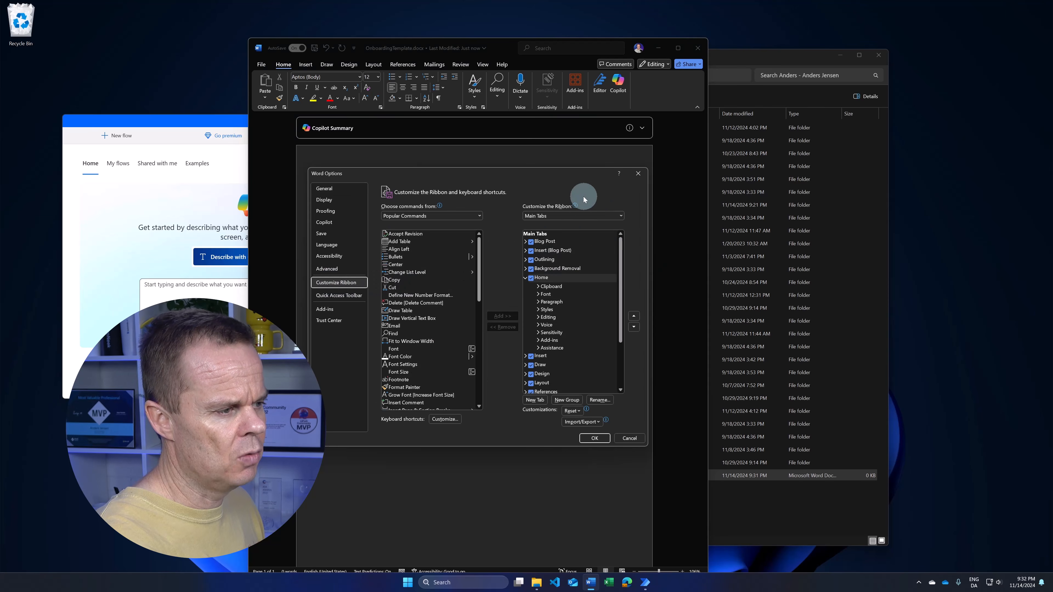
scroll(567, 301, down, 3)
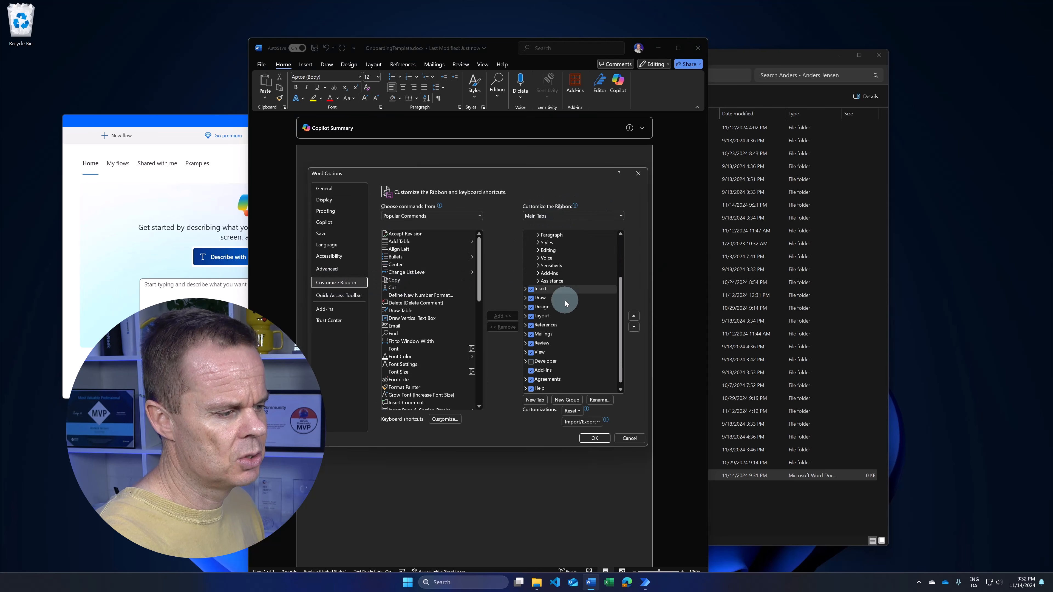
click(532, 362)
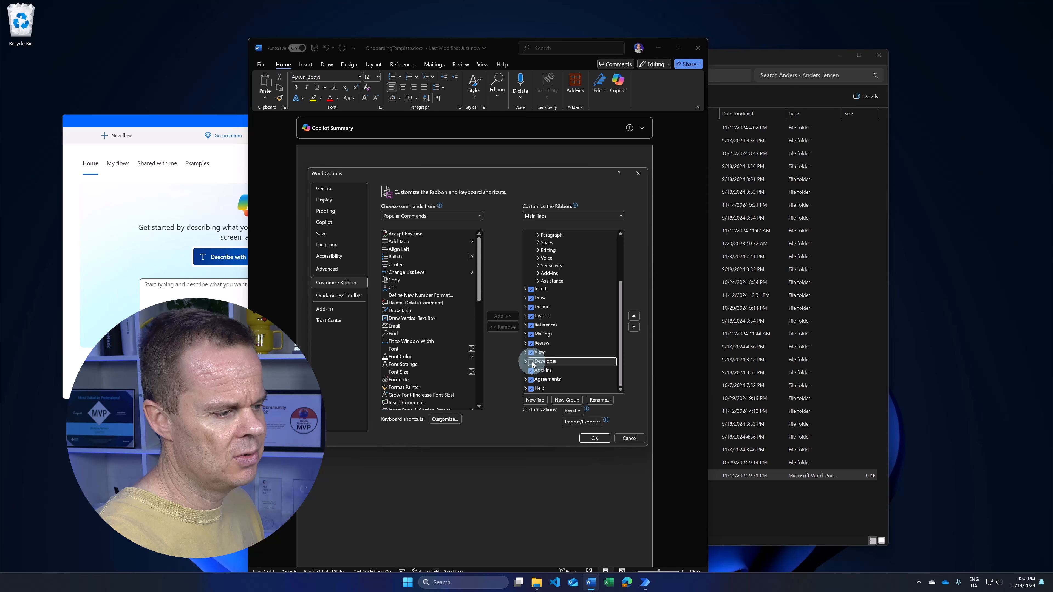
click(594, 437)
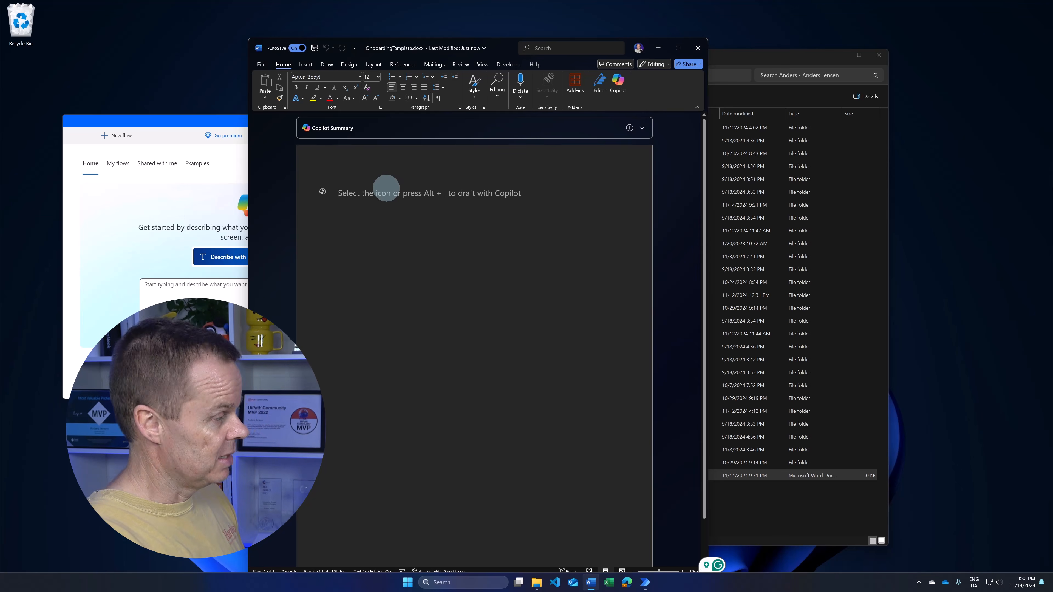
Step: Write the opening line "Welcome to andersjensenorg, {{Name}}." in the blank document
text(We)
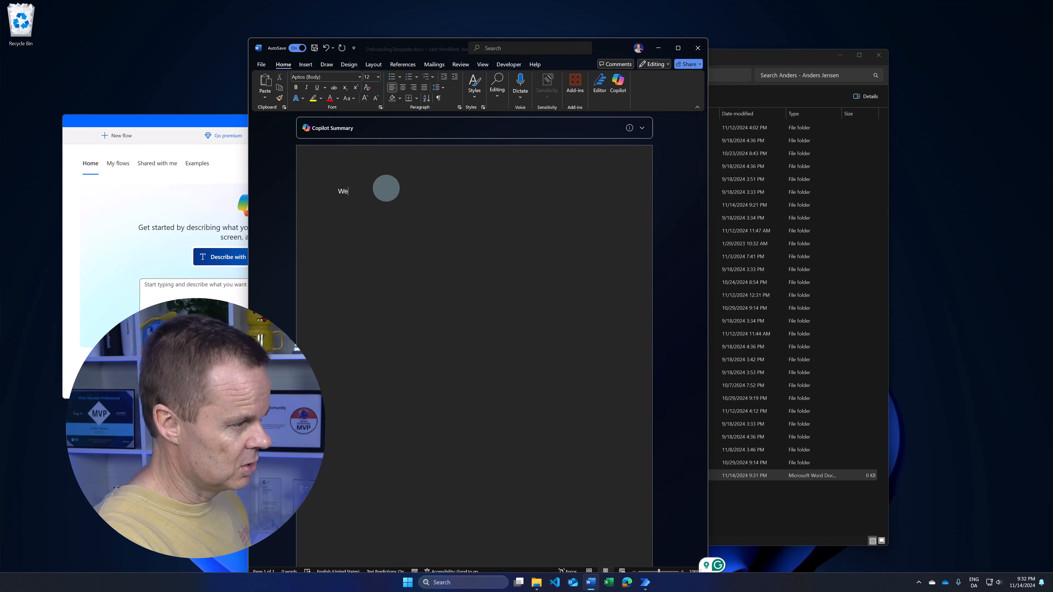
text(lcome to a)
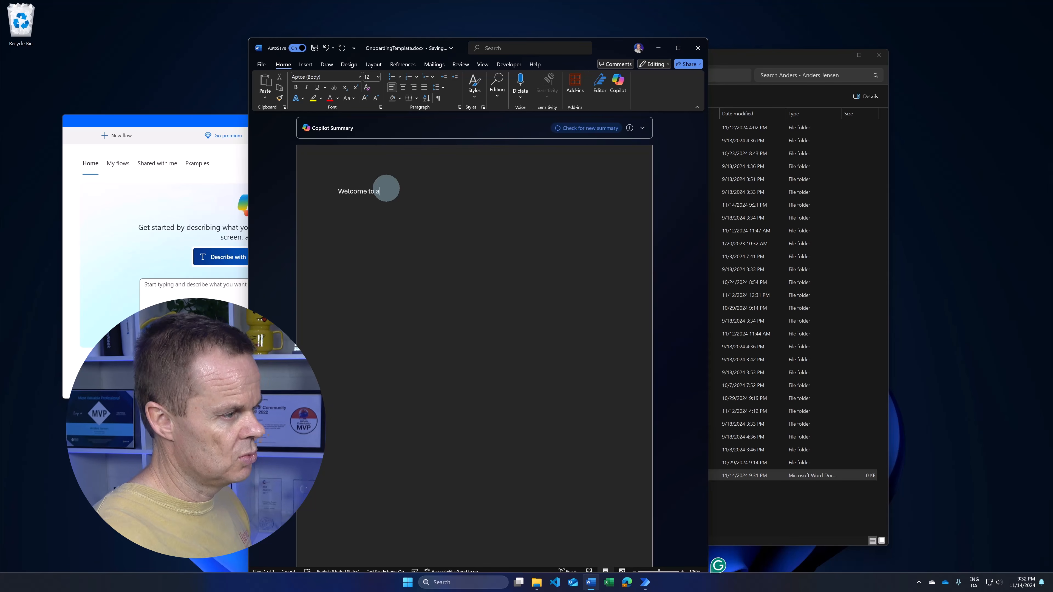
text(ndersjens)
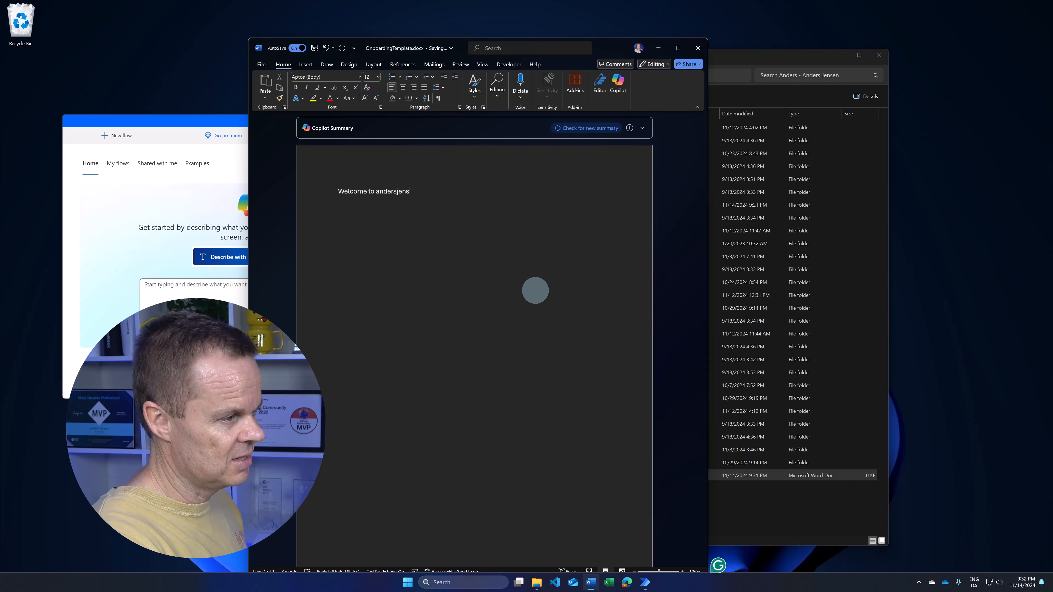
text(enorg, {{Name}}.)
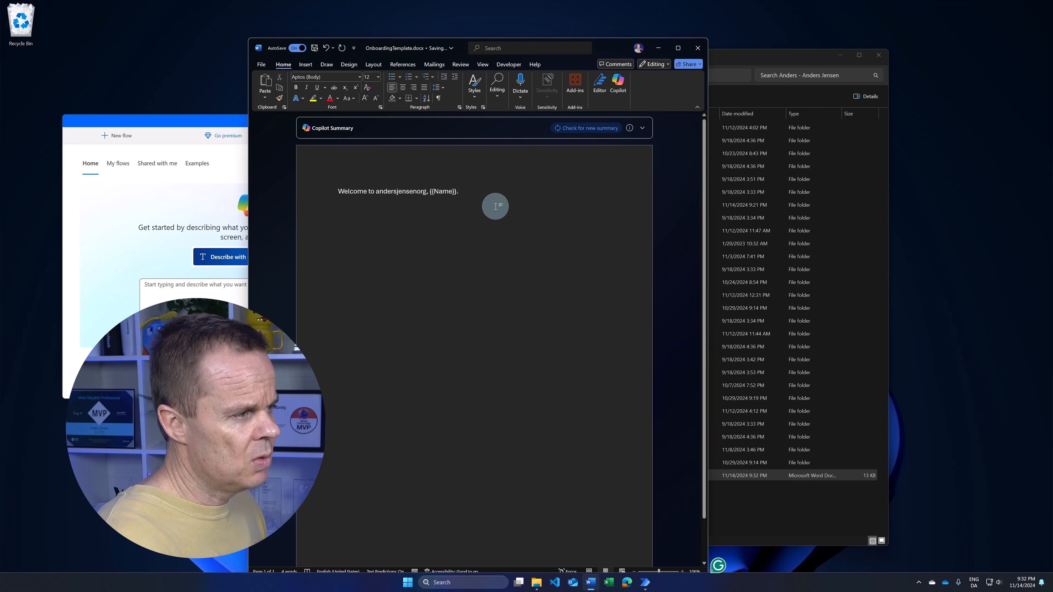
Step: Wrap the {{Name}} placeholder in a text content control
drag(430, 190, 454, 191)
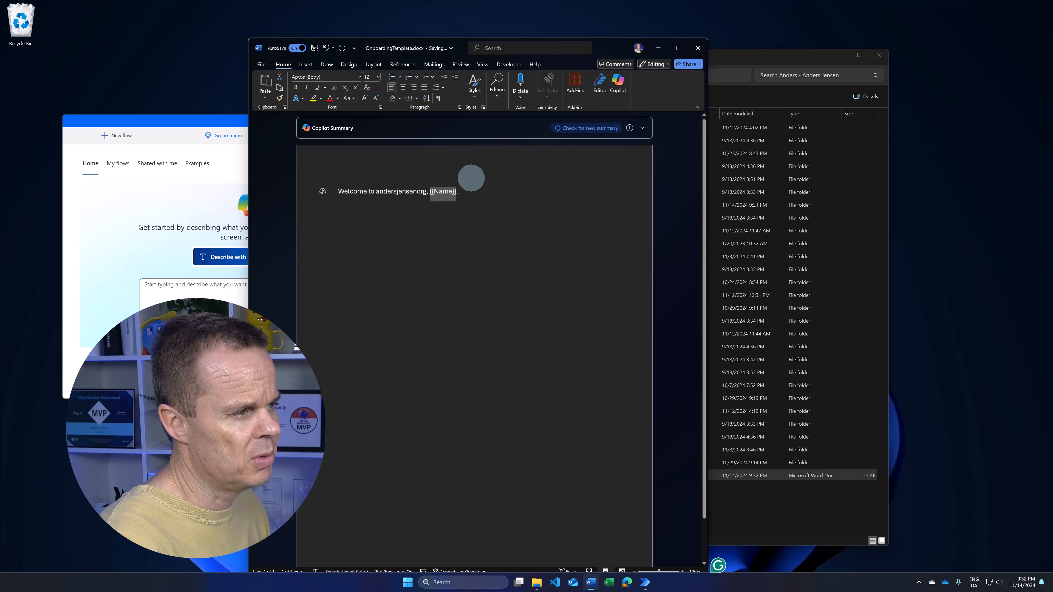
click(507, 64)
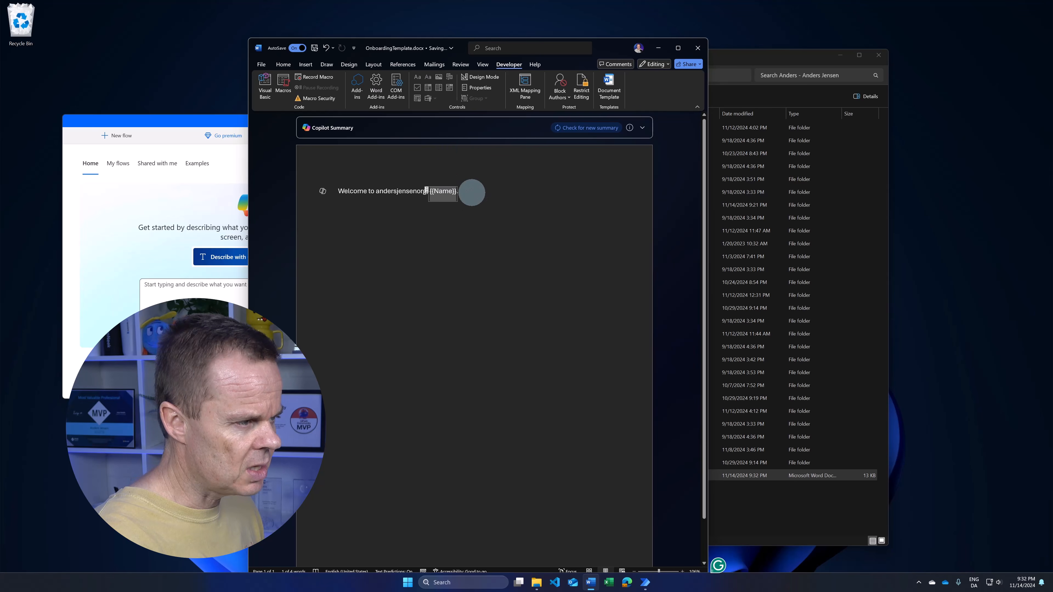
click(472, 192)
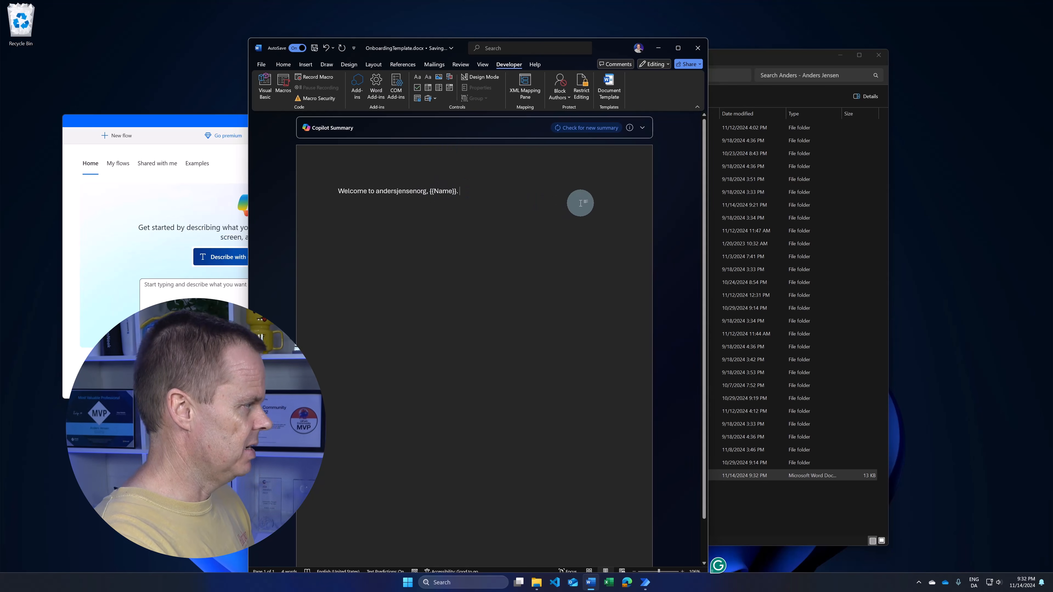
Step: Continue the line with "Here's the information to start in the {{Position}} role." and add "Bla bla" below, after an empty paragraph
text(Here’s the)
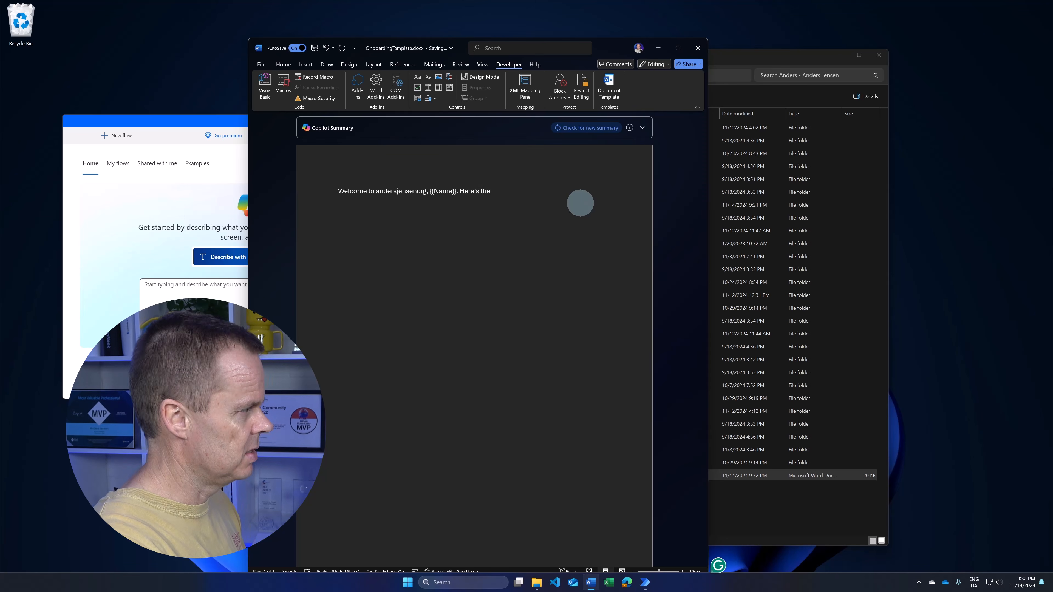
text('s the information to start in the)
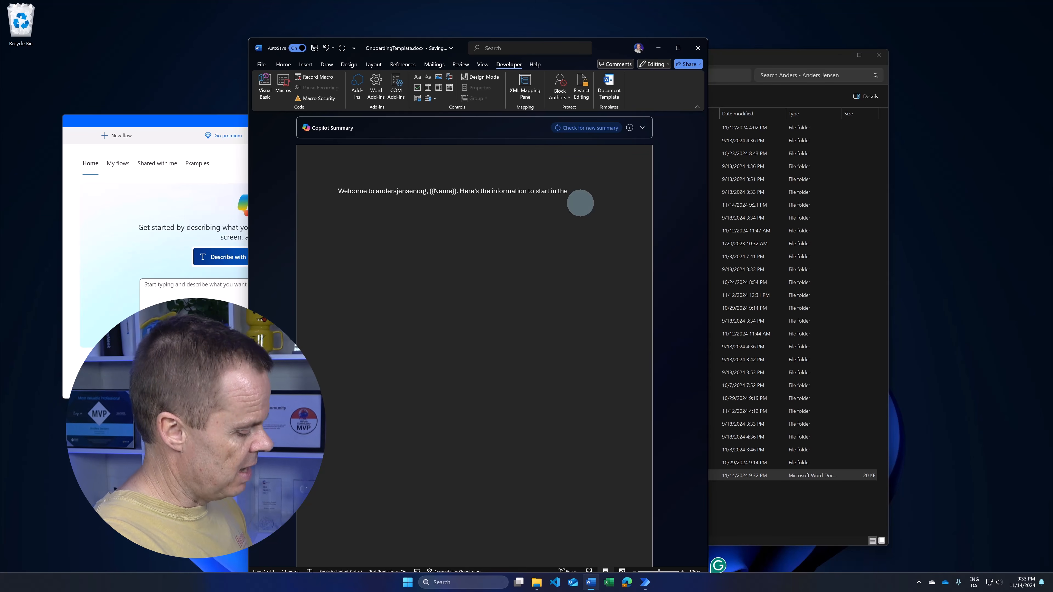
text(Position})
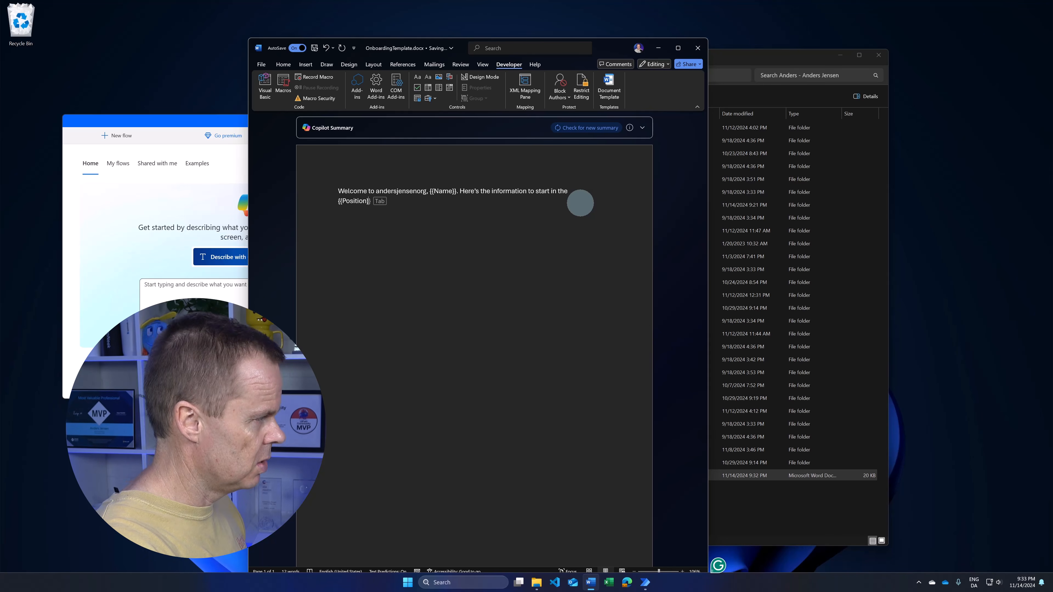
key(Tab)
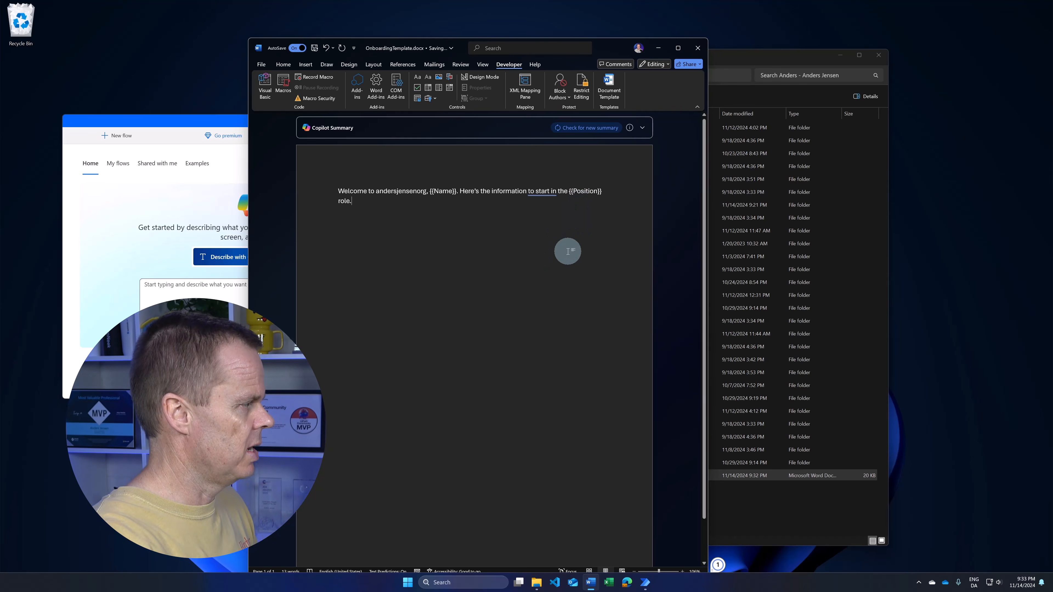
key(Return)
key(Return)
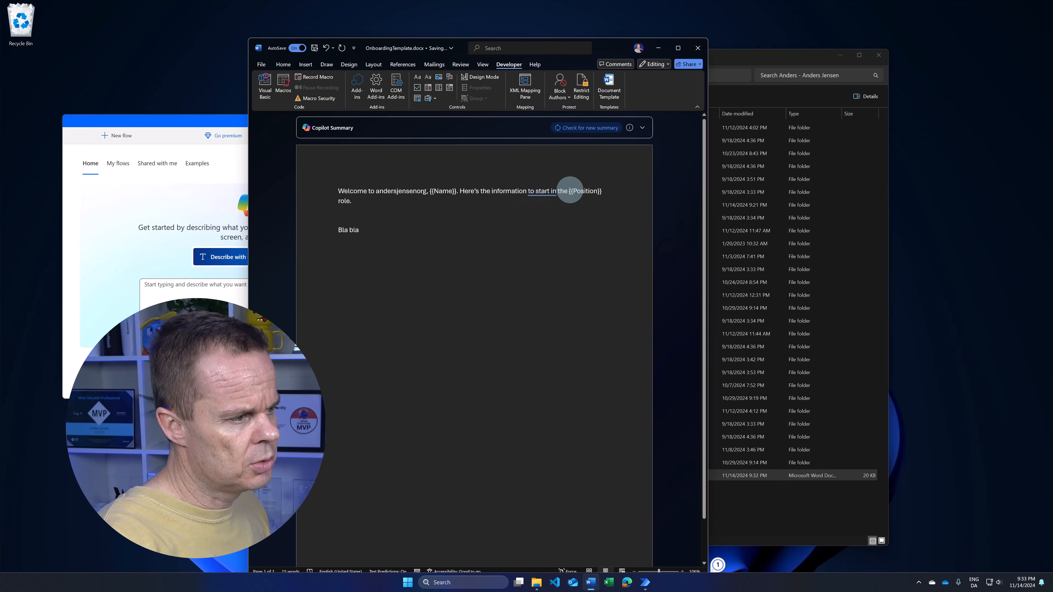
Step: Wrap the {{Position}} placeholder in a plain text content control and close the template document
drag(570, 190, 600, 191)
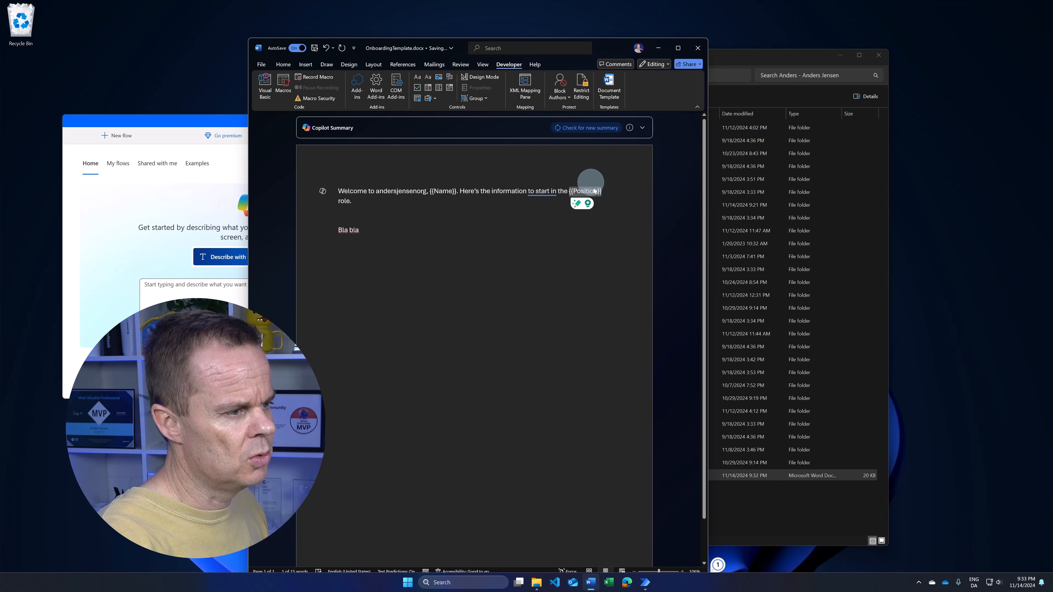
click(427, 79)
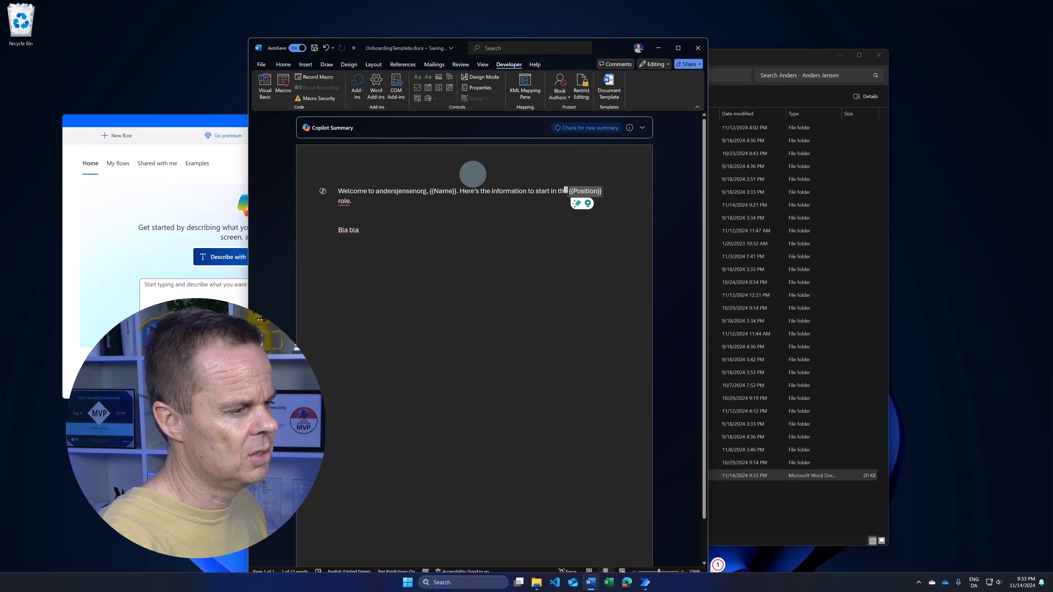
click(469, 221)
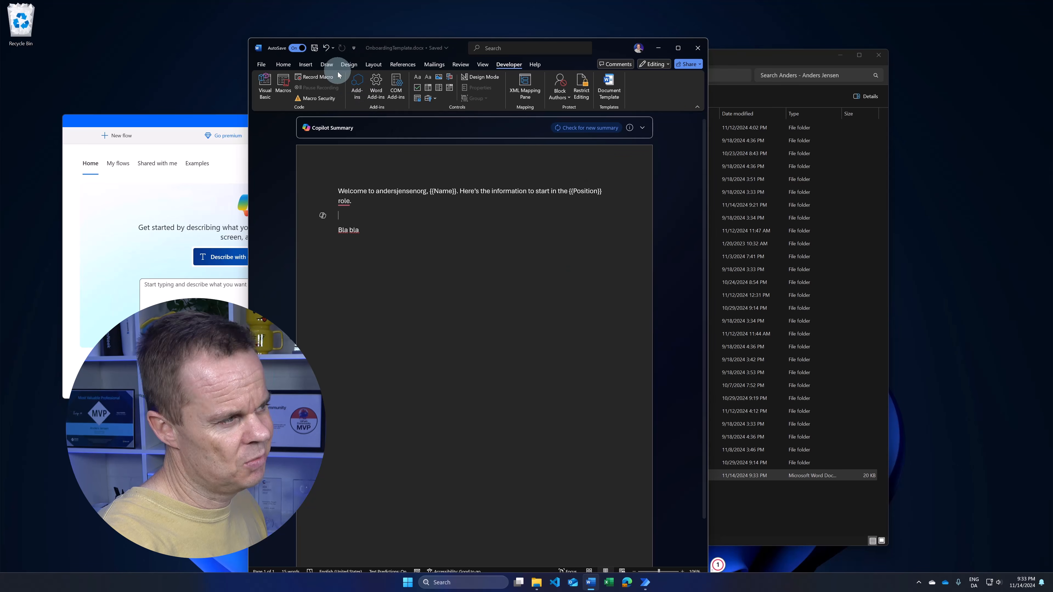
click(697, 48)
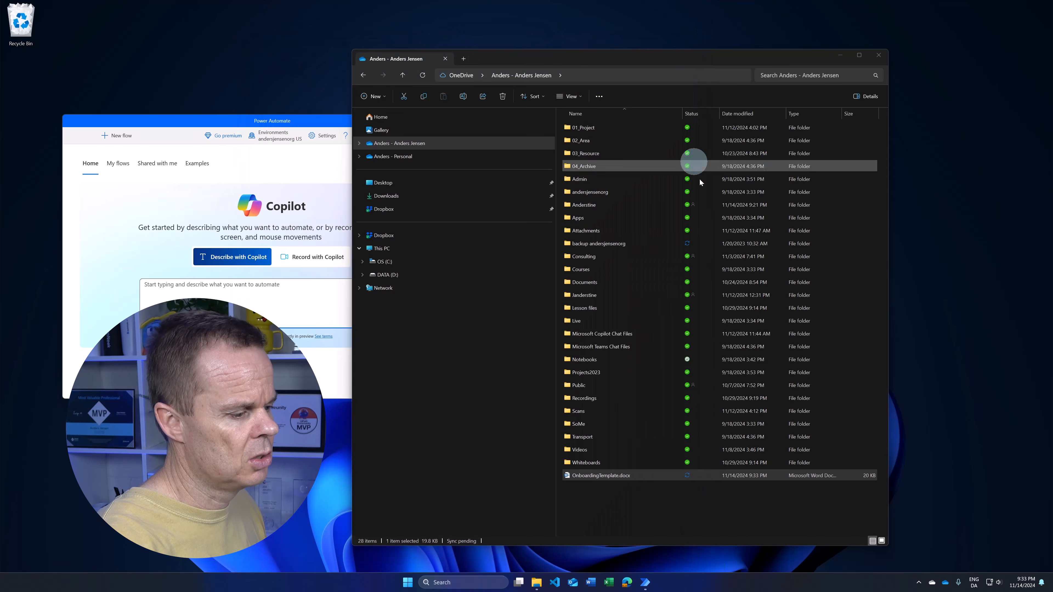
Step: Switch to the WordTemplate flow in Power Automate and add the Word Online (Business) action "Populate a Microsoft Word template"
mouse_move(645, 586)
click(668, 538)
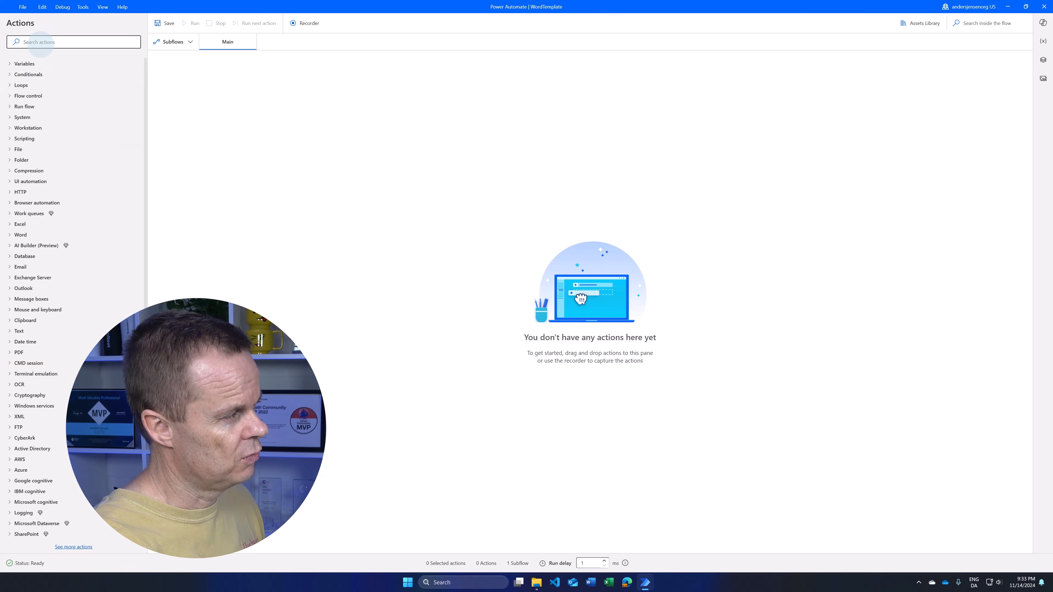
scroll(75, 111, down, 4)
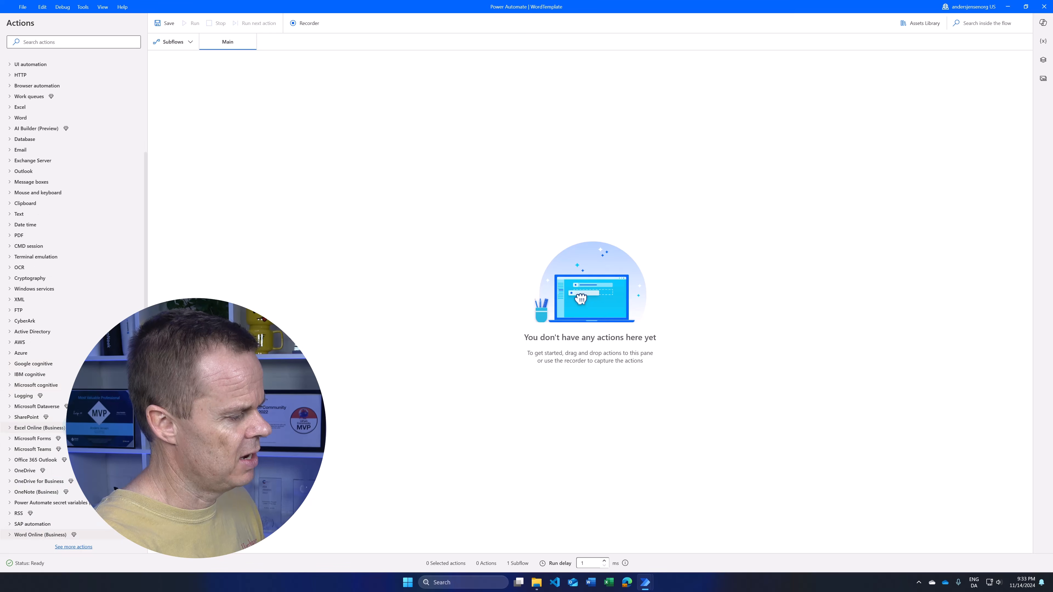
click(37, 535)
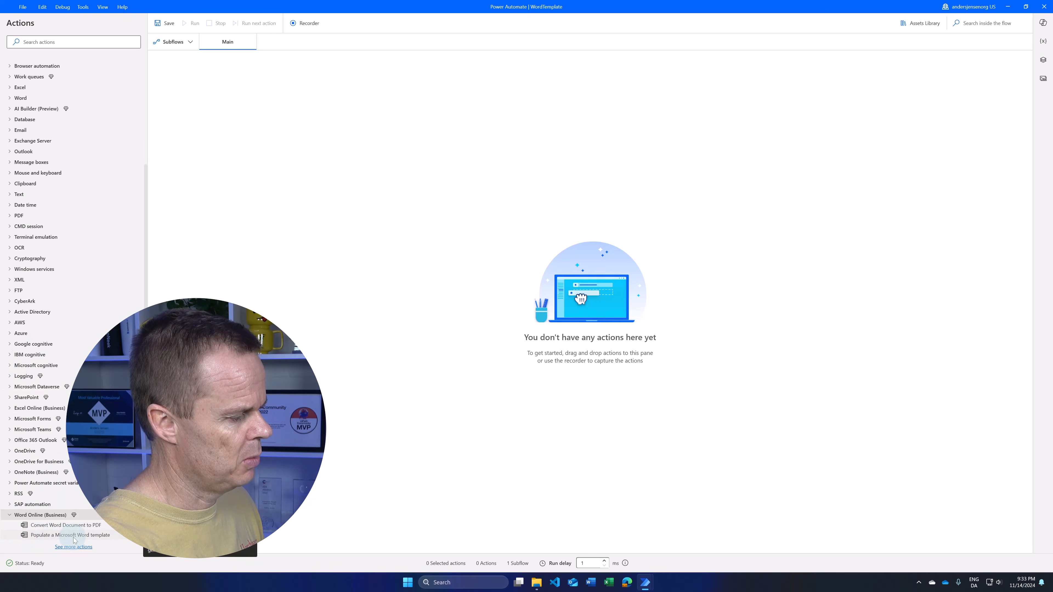
drag(85, 539, 353, 287)
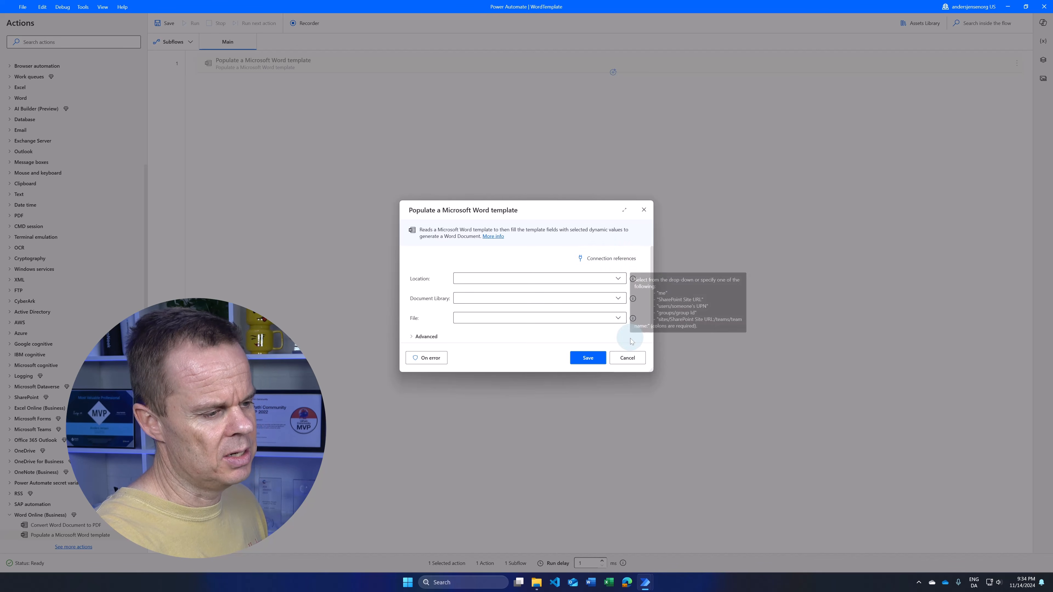
Step: Set the action's location to OneDrive for Business, its document library to Dokumenter and its file to OnboardingTemplate.docx
drag(651, 370, 662, 397)
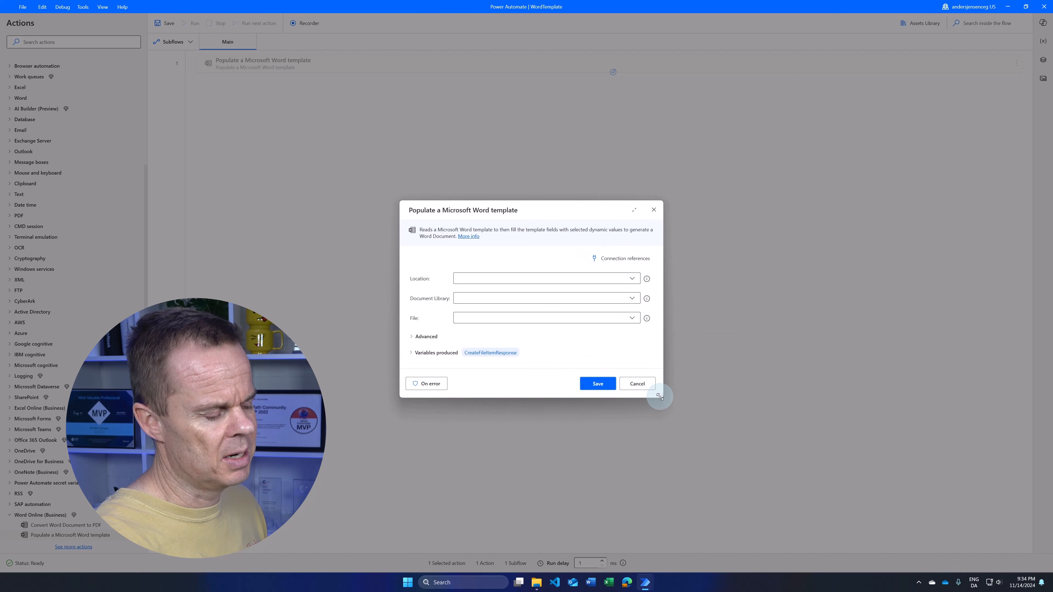
click(634, 284)
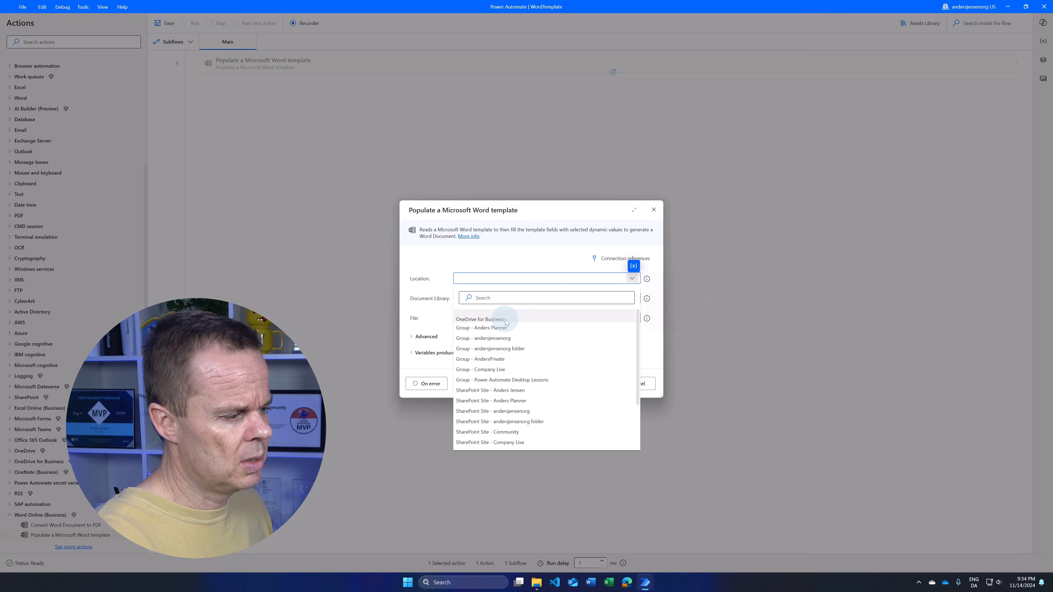
click(506, 323)
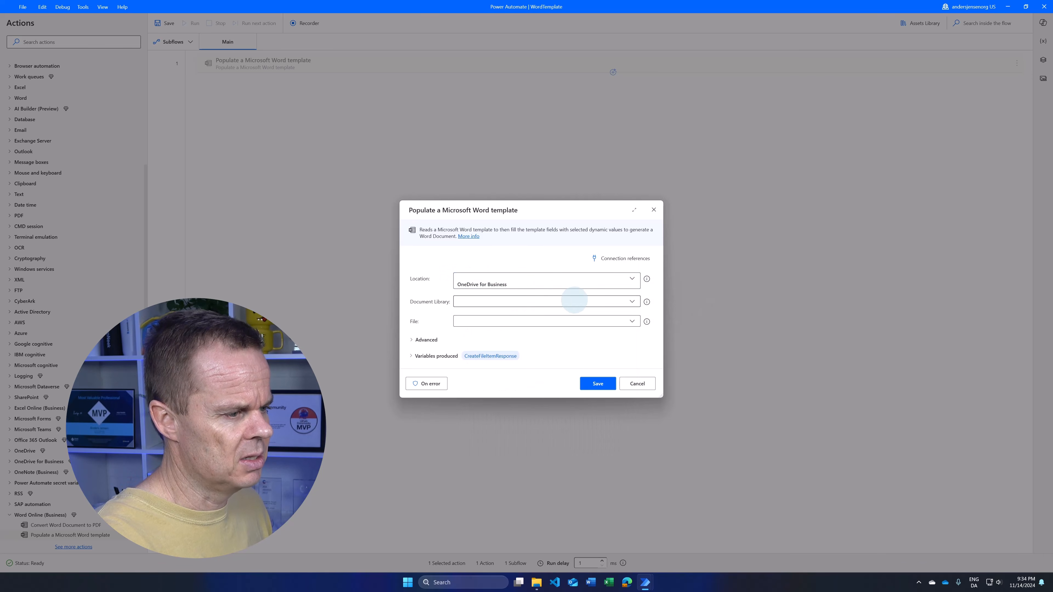
click(632, 303)
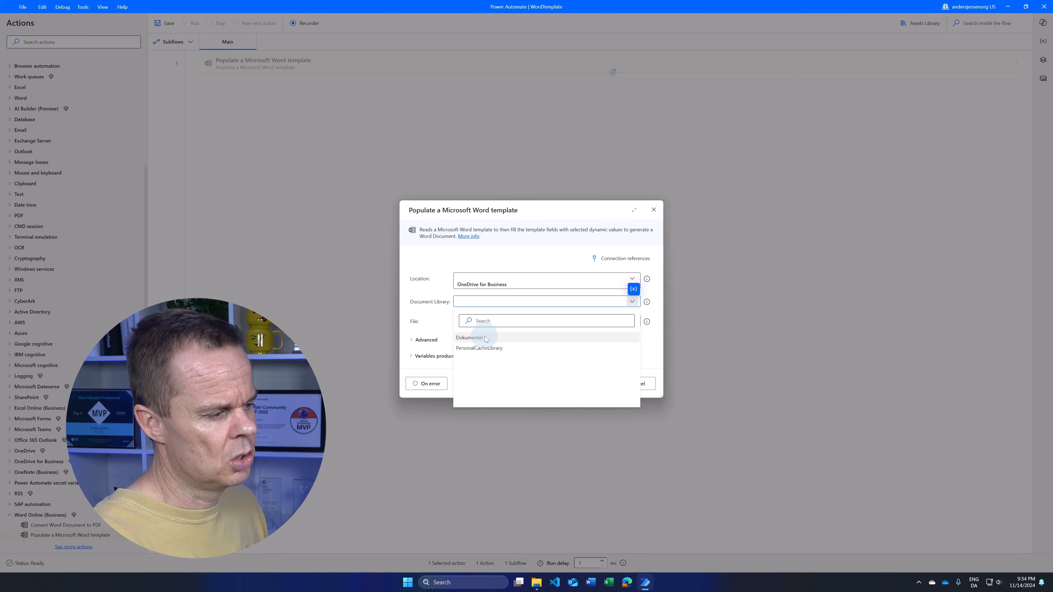
click(486, 339)
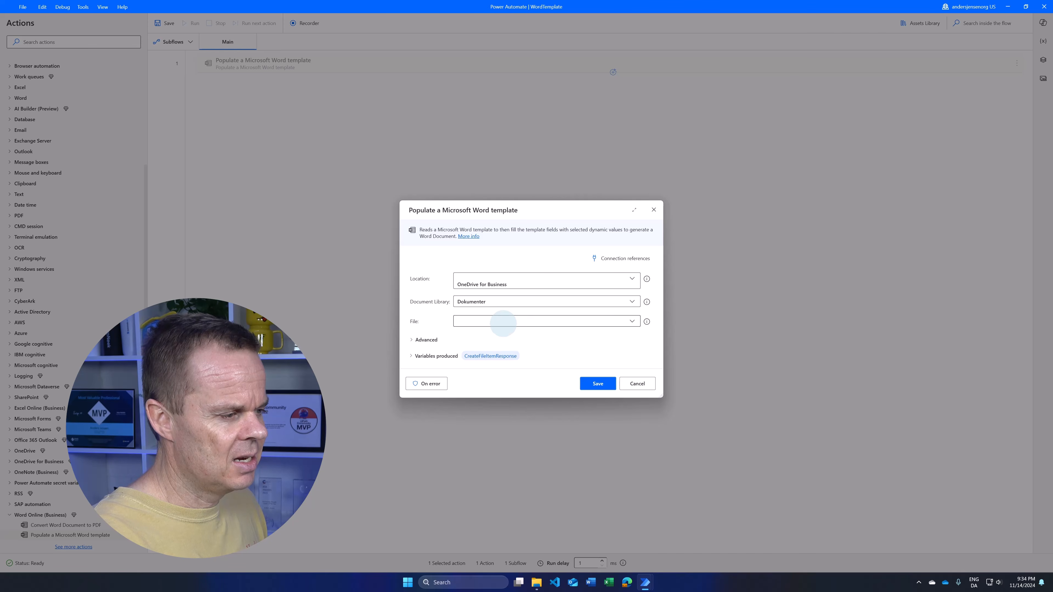
click(630, 325)
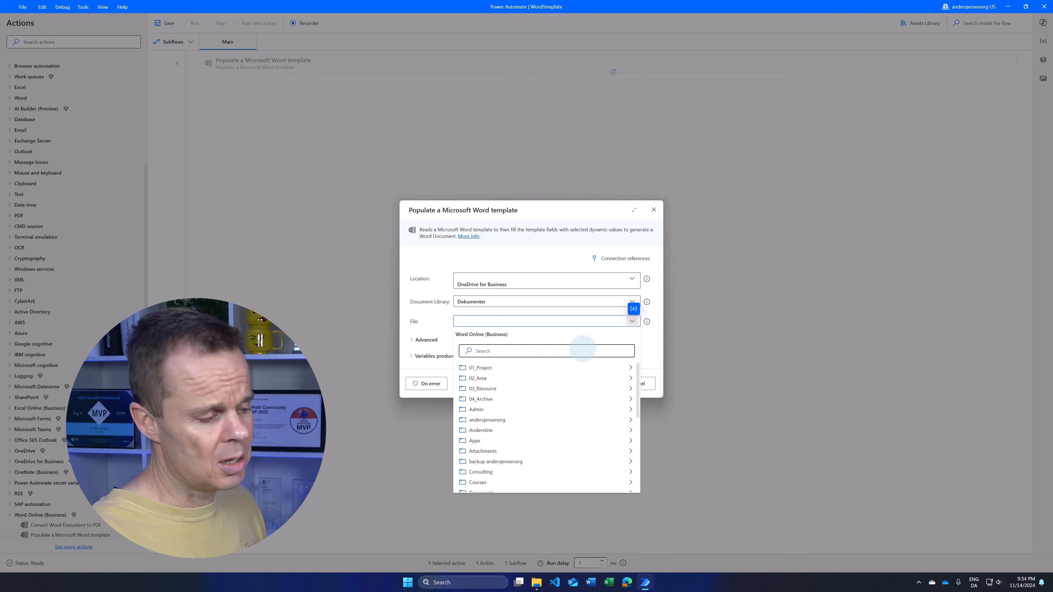
scroll(560, 426, down, 5)
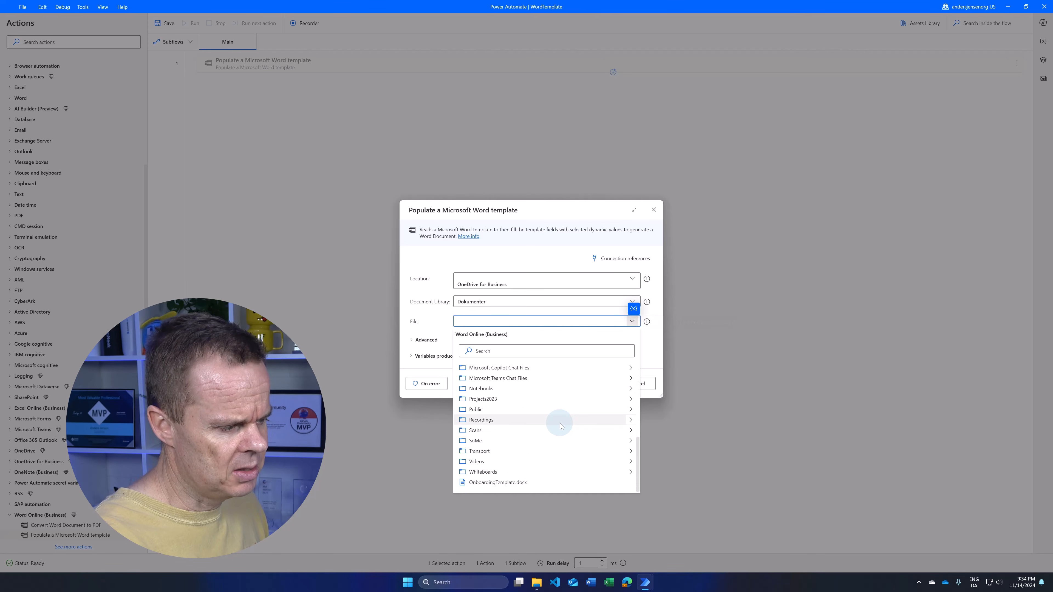
click(510, 483)
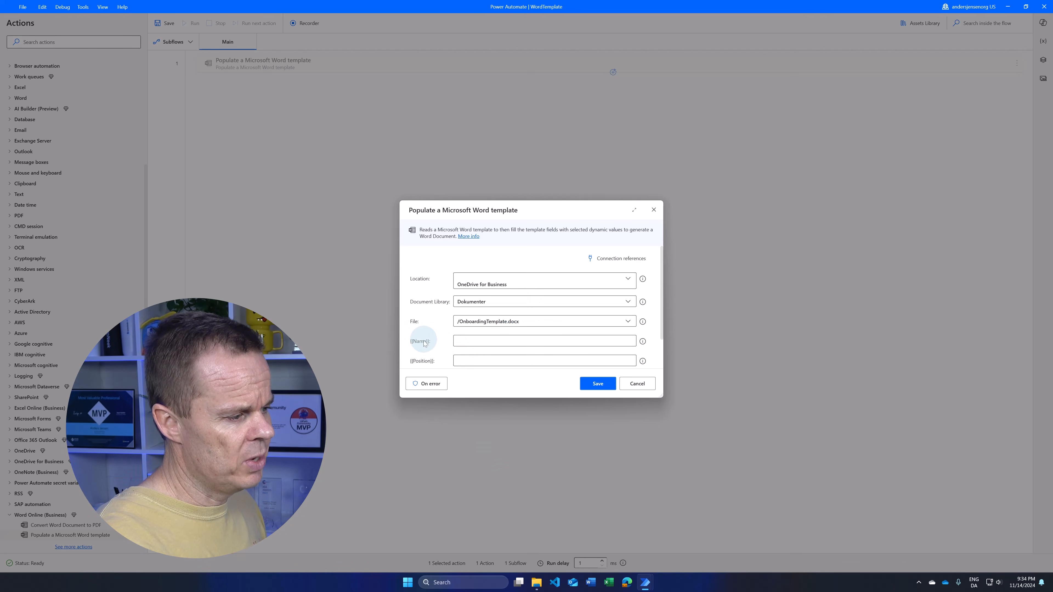
Step: Enter the employee's first name for {{Name}} and "RPA Teacher" for {{Position}}, then save the action with the advanced timeout left blank
drag(664, 397, 689, 438)
click(473, 340)
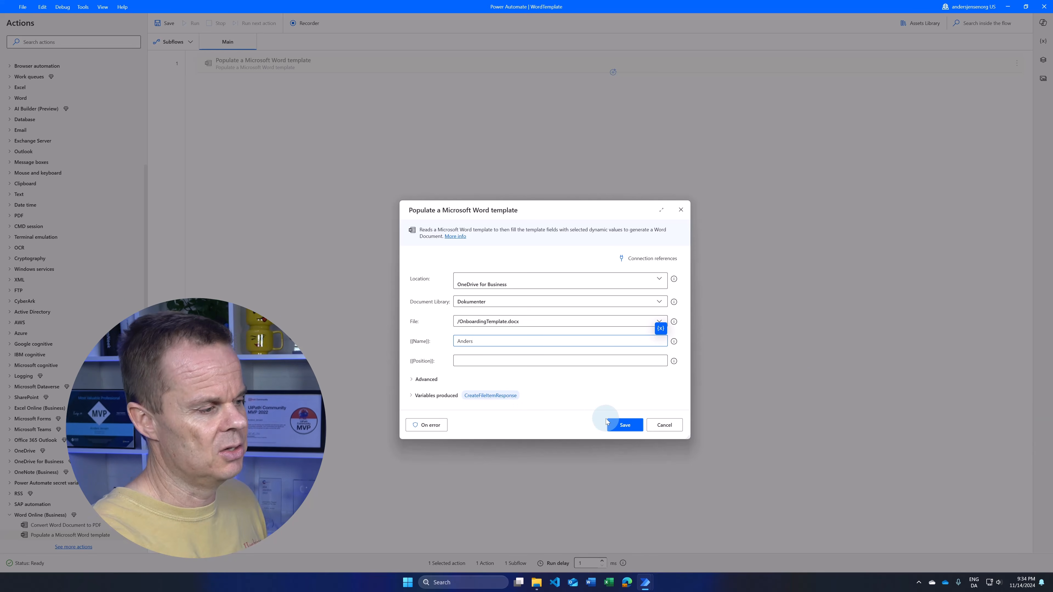
click(464, 360)
text(R)
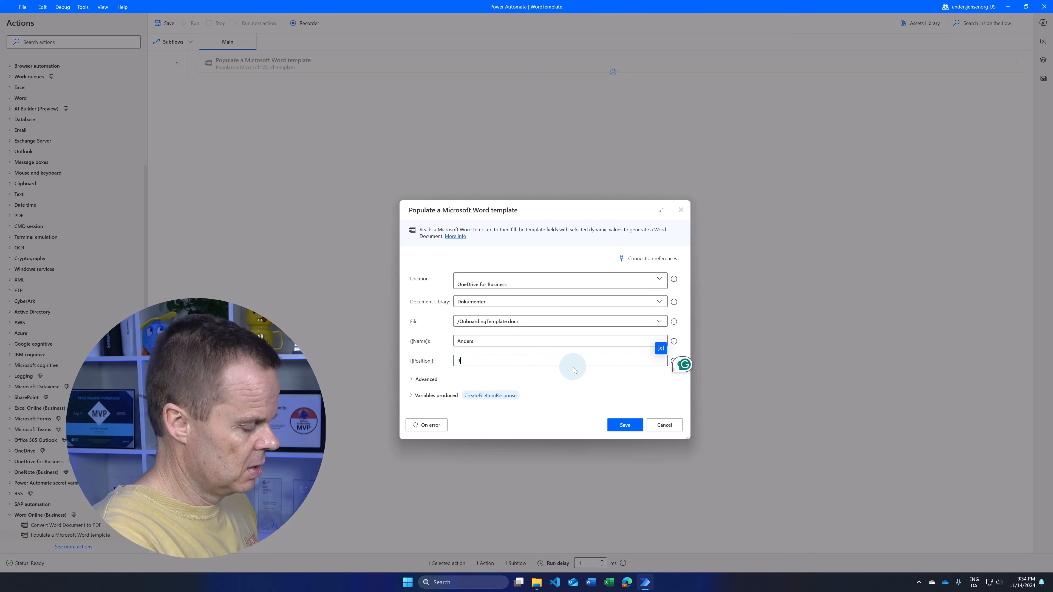
text(PA Teac)
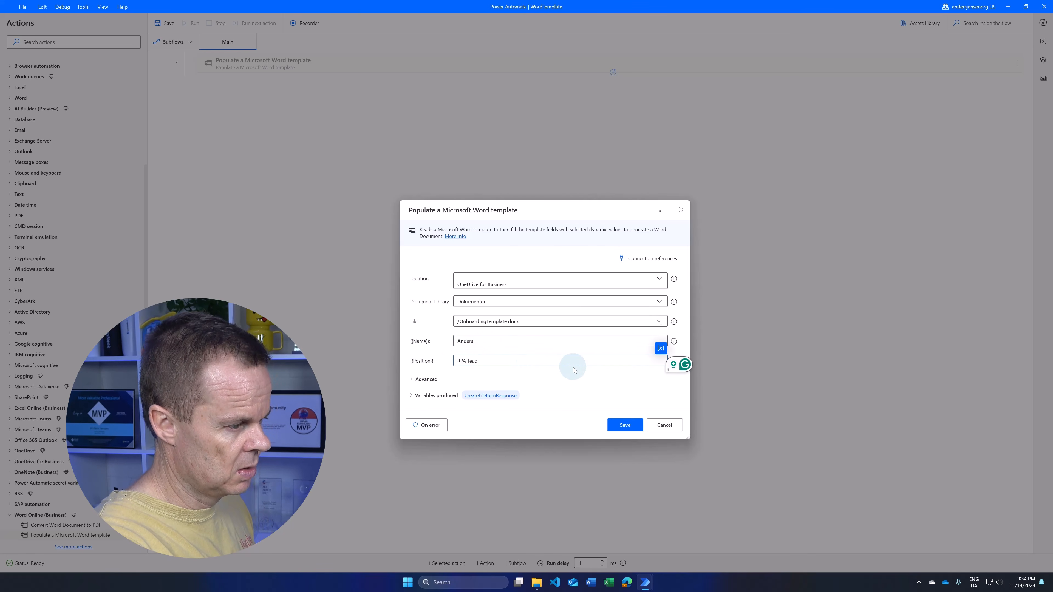
text(her)
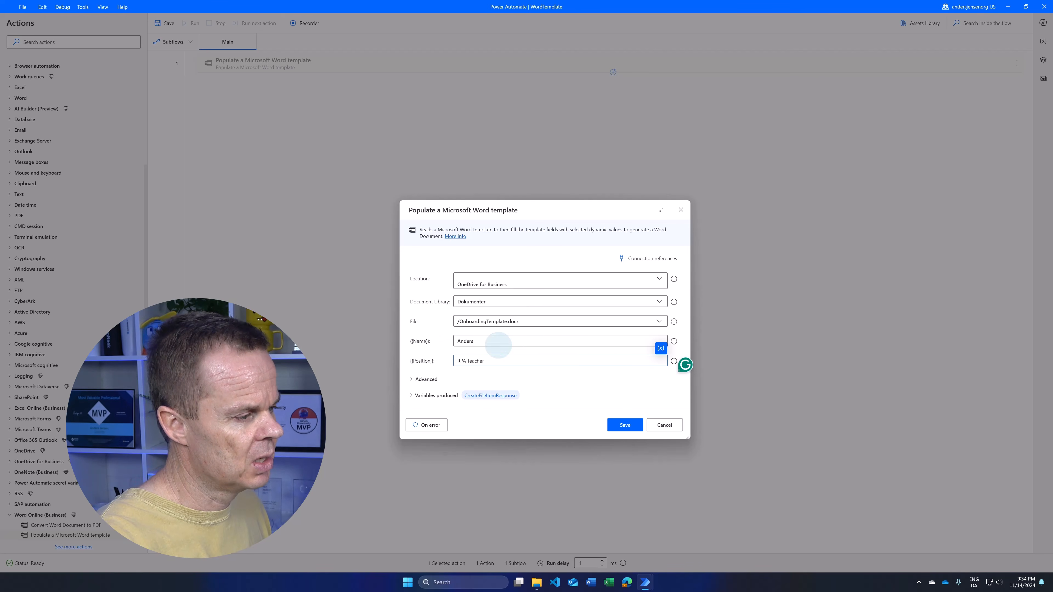
click(414, 380)
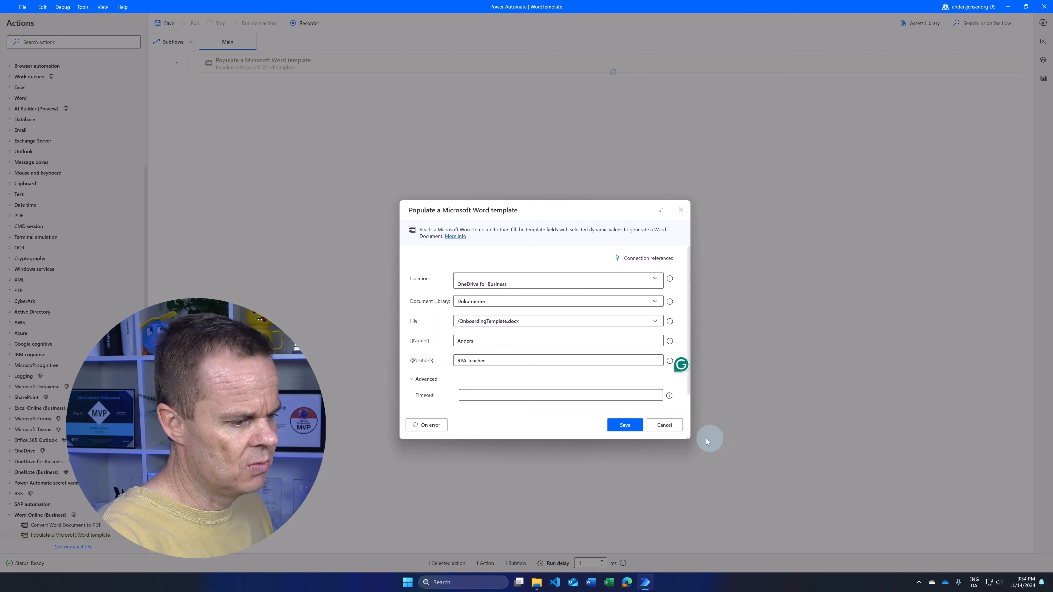
drag(689, 435, 701, 469)
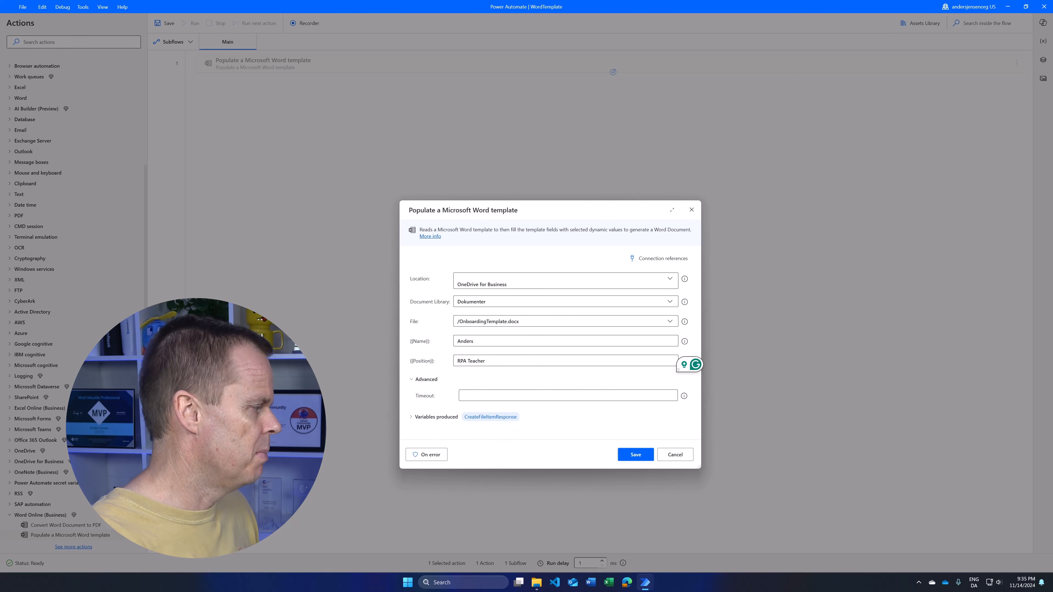
click(635, 454)
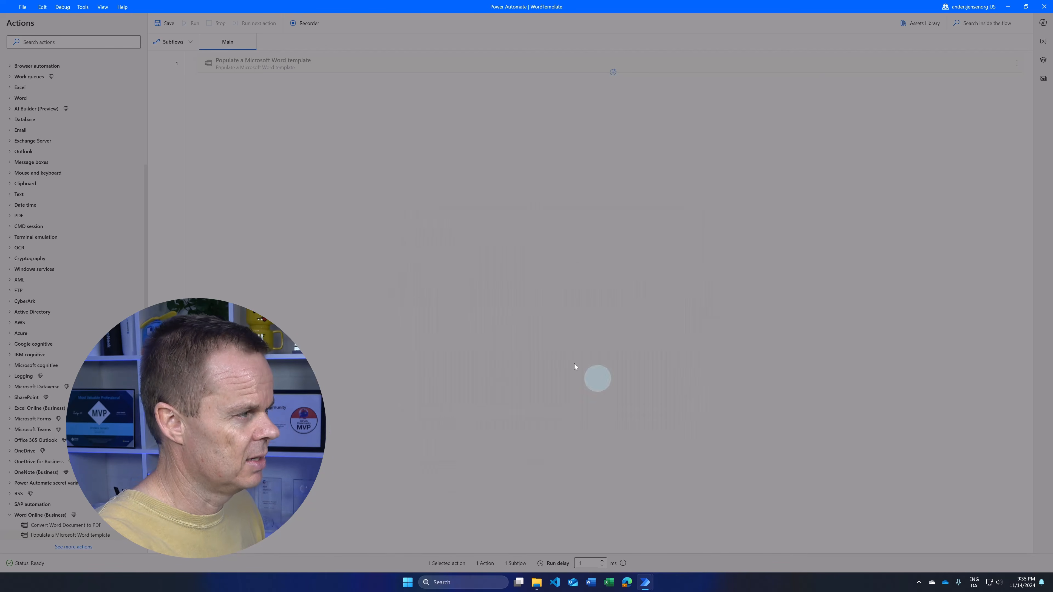
Step: Run the flow and open the value of the CreateFileItemResponse flow variable
click(191, 26)
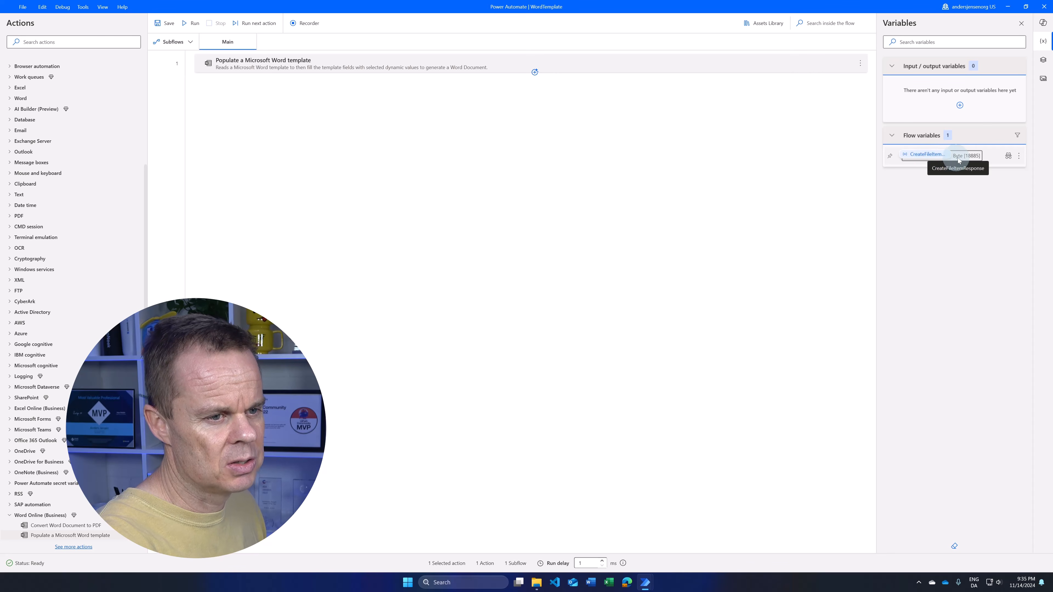
double_click(927, 157)
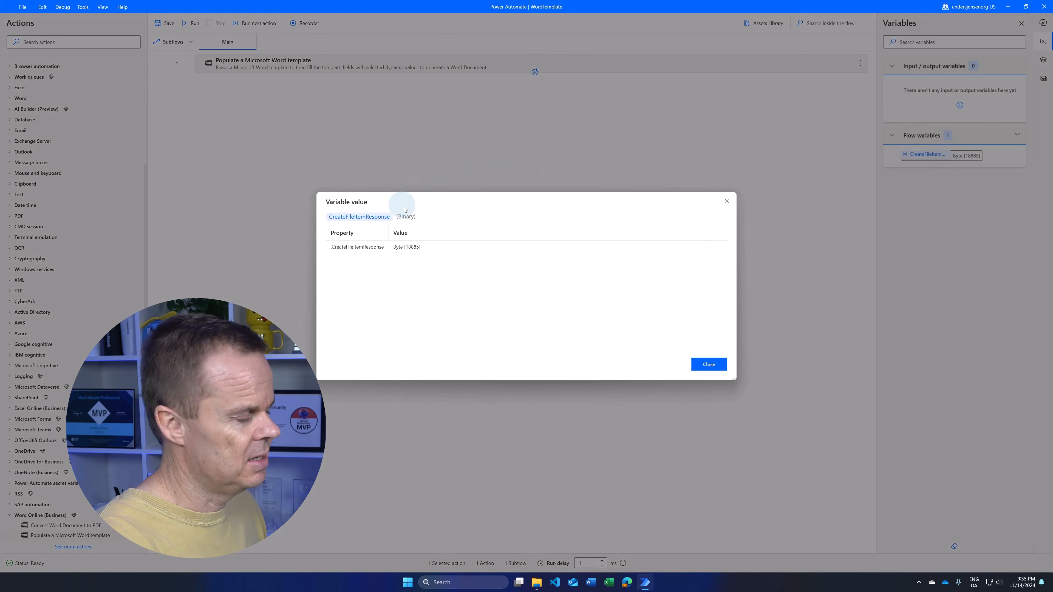